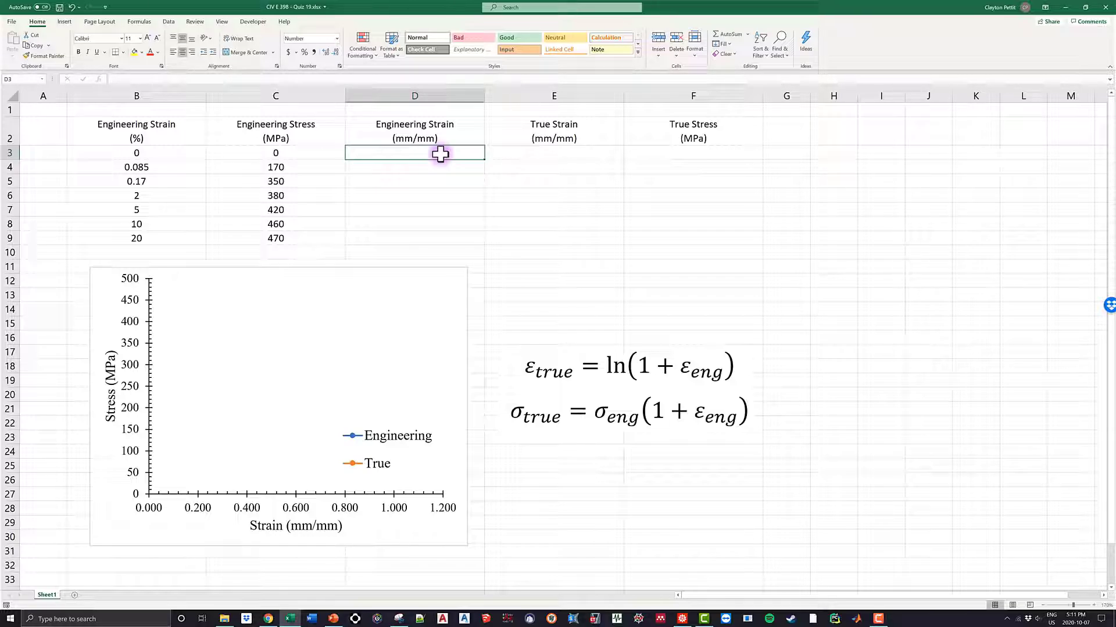
Enter =B3/100 in D3 and fill it through D9, giving engineering strain 0.000–0.200 mm/mm.
{"action": "type", "text": "="}
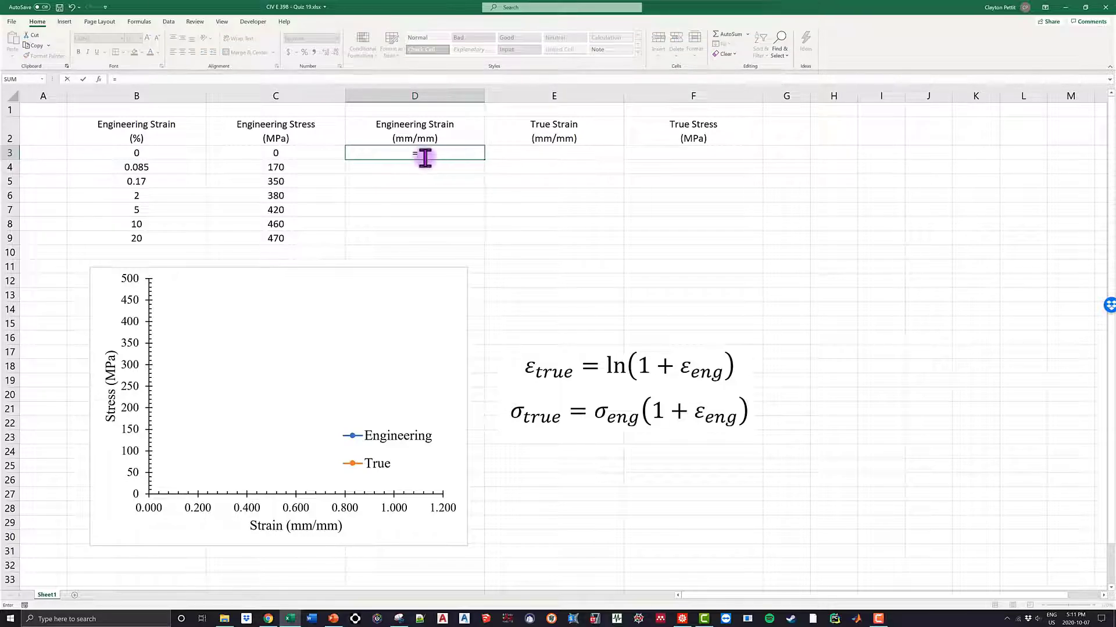
{"action": "left_click", "coordinate": [170, 153]}
{"action": "type", "text": "/"}
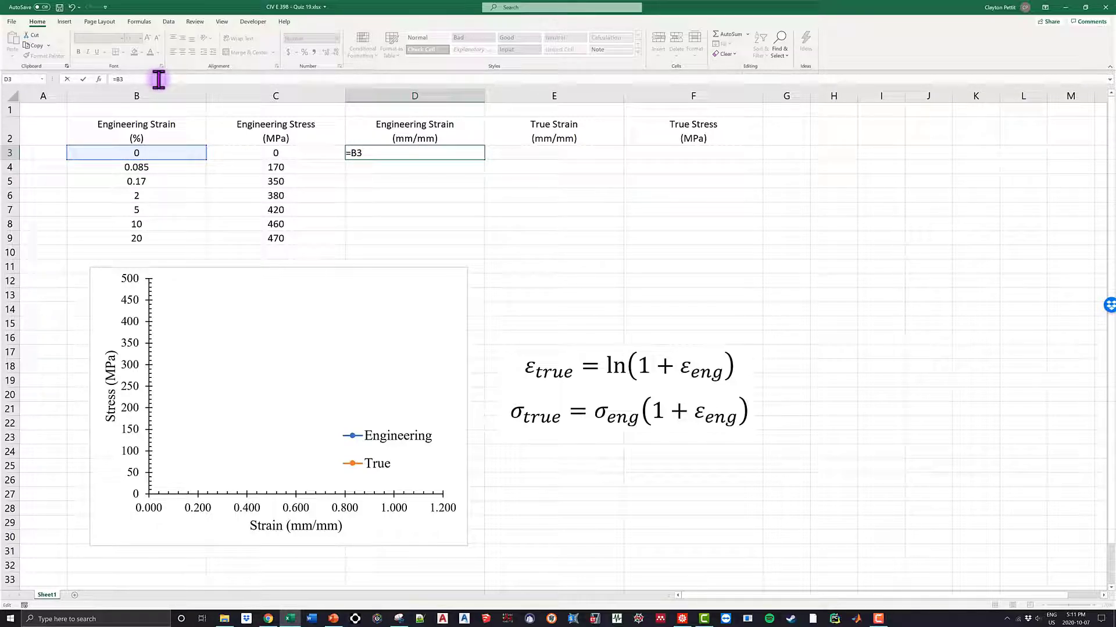
{"action": "type", "text": "100"}
{"action": "key", "text": "Return"}
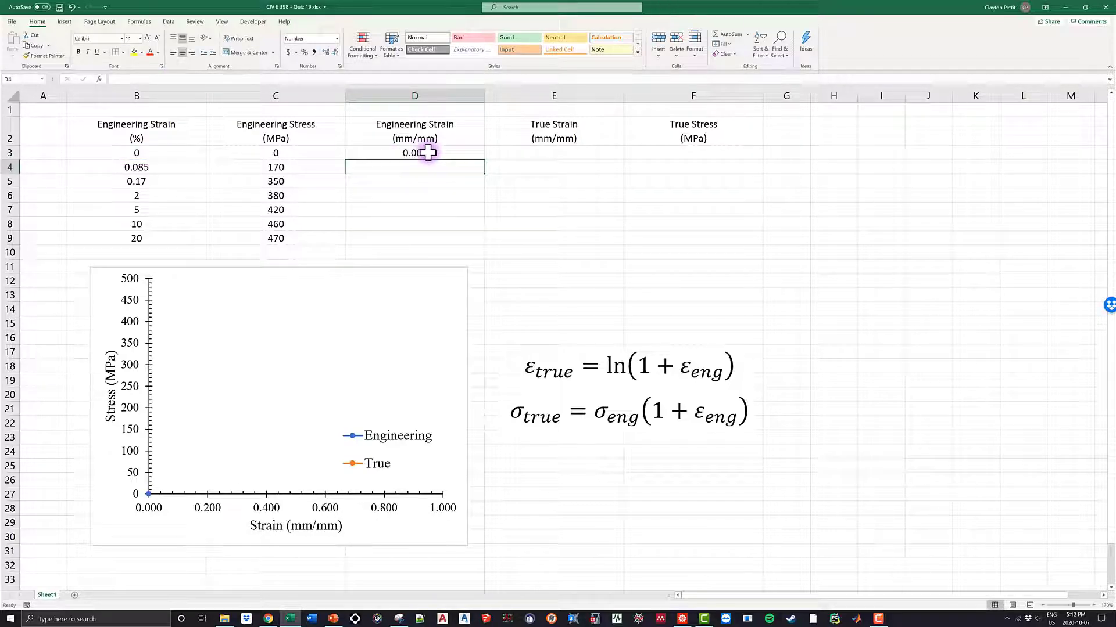
{"action": "left_click", "coordinate": [433, 153]}
{"action": "left_click_drag", "start_coordinate": [486, 161], "coordinate": [482, 244]}
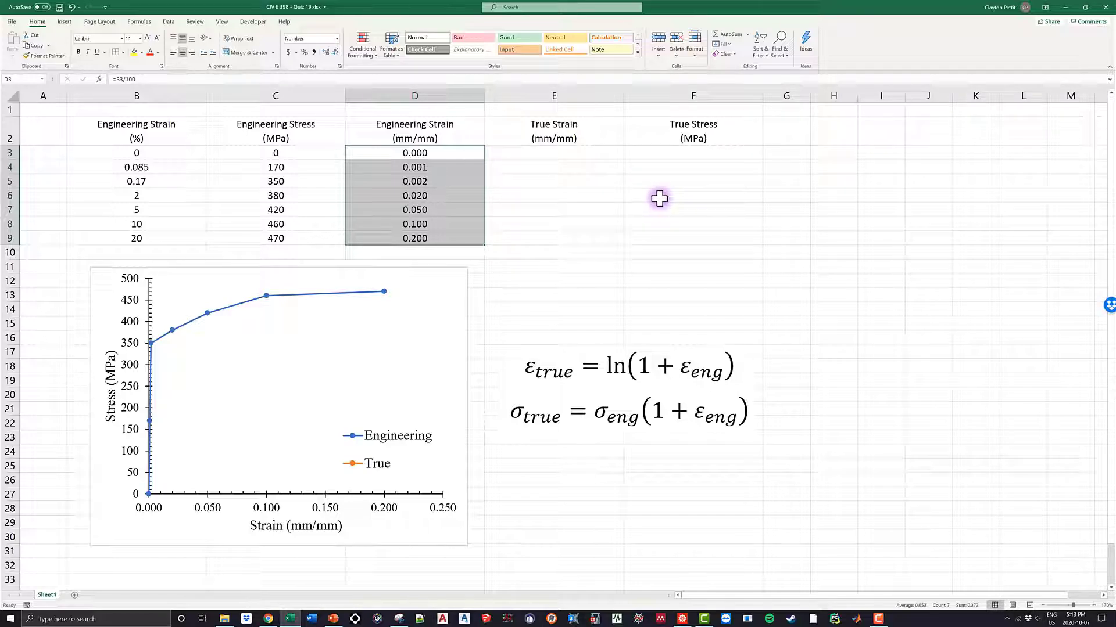
Enter =LN(1+D3) in E3 and fill it through E9, giving true strain 0.0000–0.1823.
{"action": "left_click", "coordinate": [572, 154]}
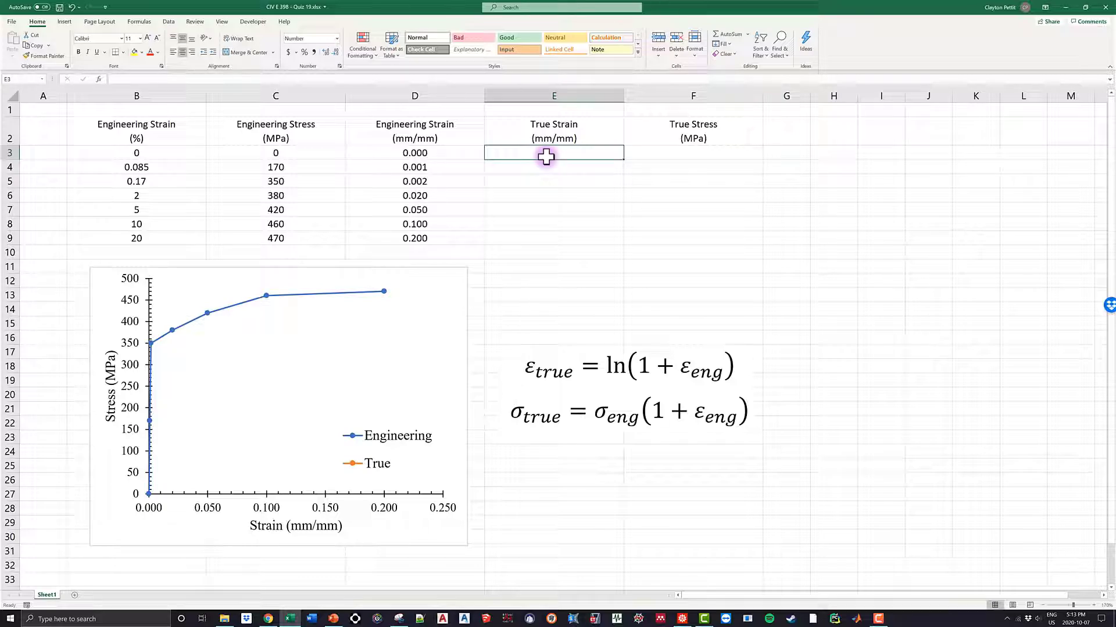
{"action": "type", "text": "="}
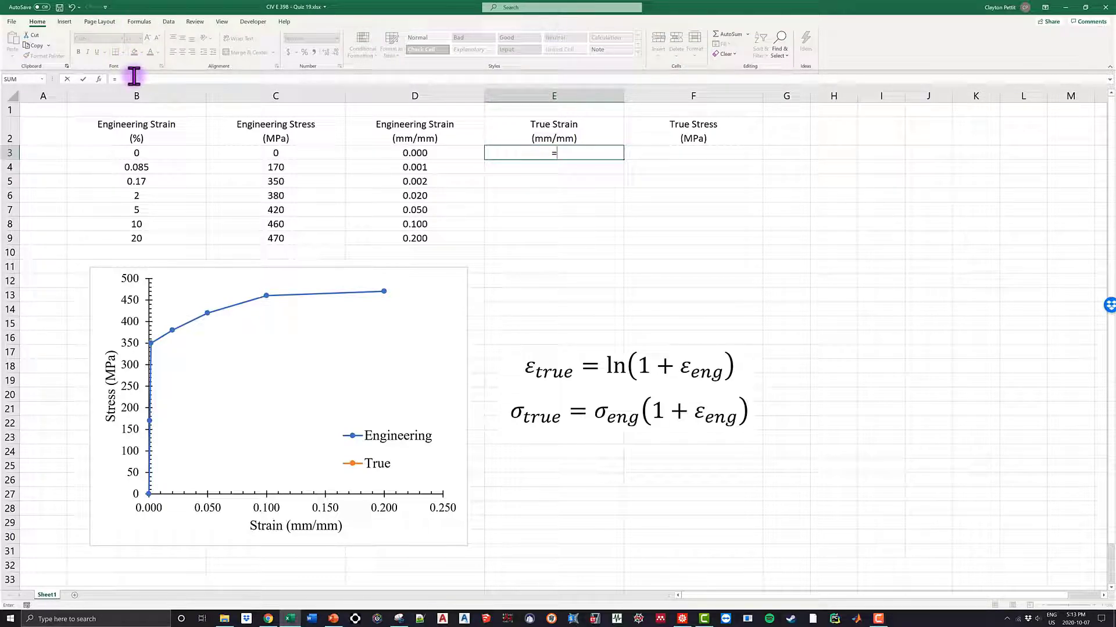
{"action": "left_click", "coordinate": [158, 80]}
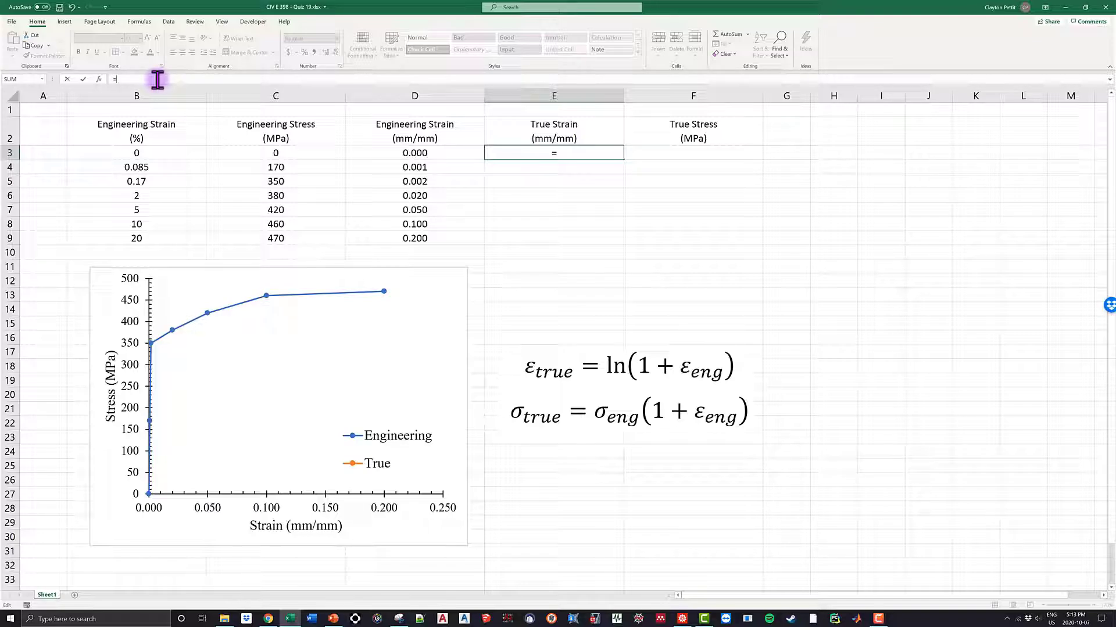
{"action": "type", "text": "LN()"}
{"action": "key", "text": "Left"}
{"action": "type", "text": "1+"}
{"action": "left_click", "coordinate": [388, 153]}
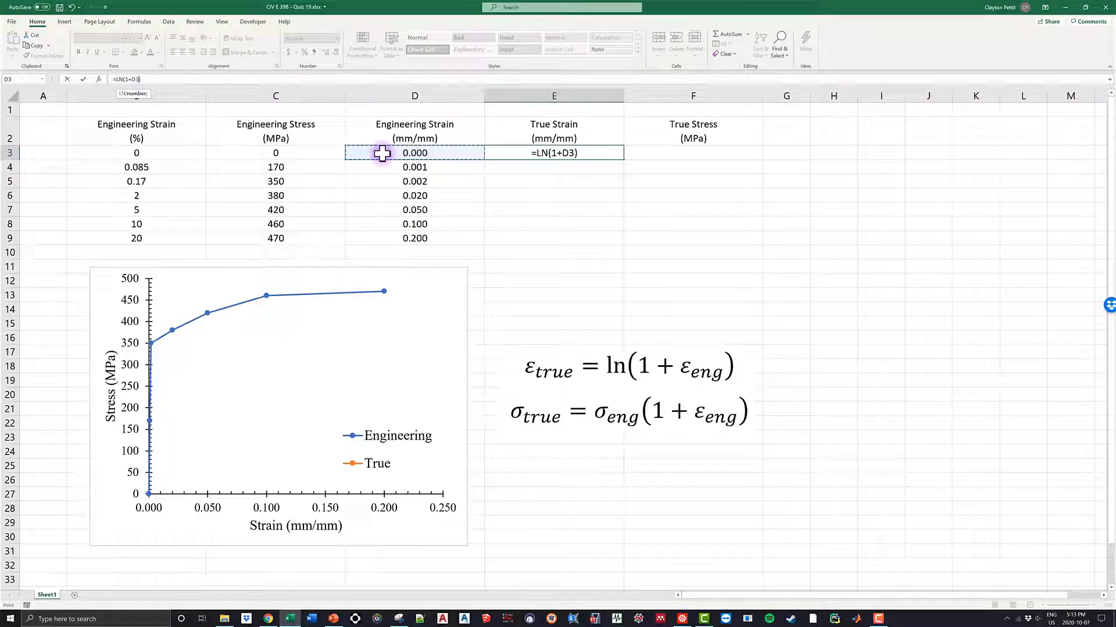
{"action": "left_click", "coordinate": [167, 76]}
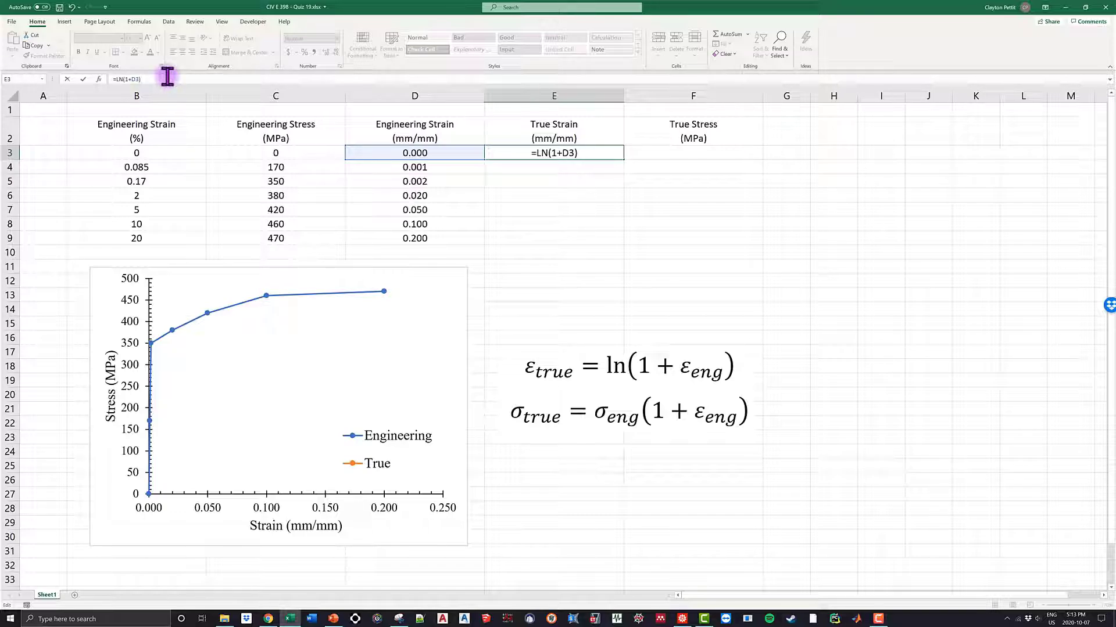
{"action": "key", "text": "Return"}
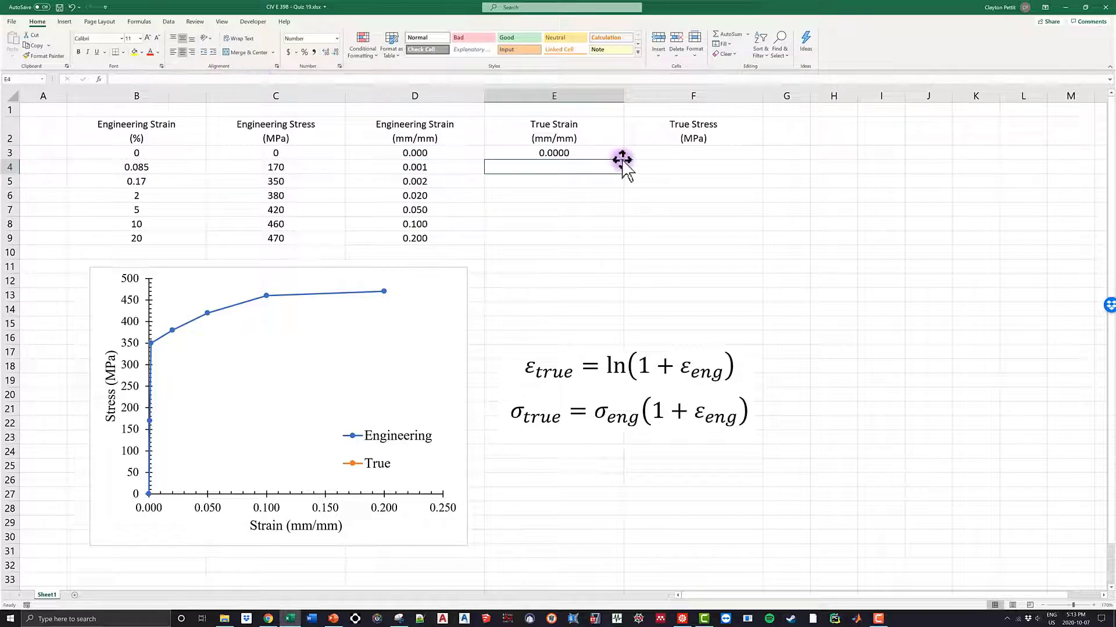
{"action": "left_click", "coordinate": [578, 153]}
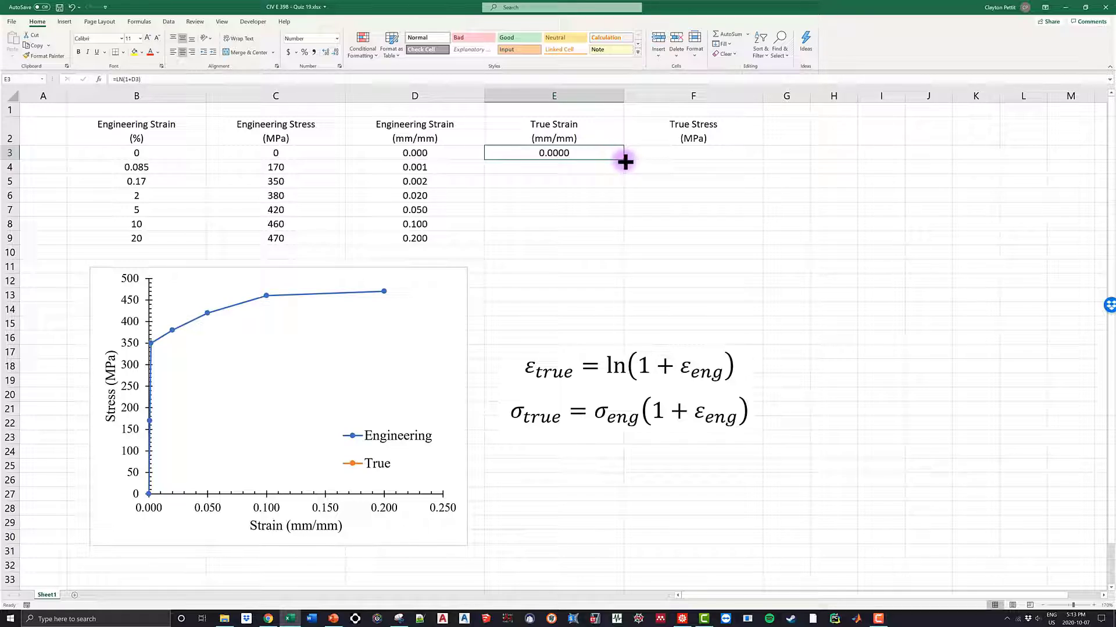
{"action": "left_click_drag", "start_coordinate": [624, 161], "coordinate": [626, 240]}
{"action": "left_click", "coordinate": [601, 155]}
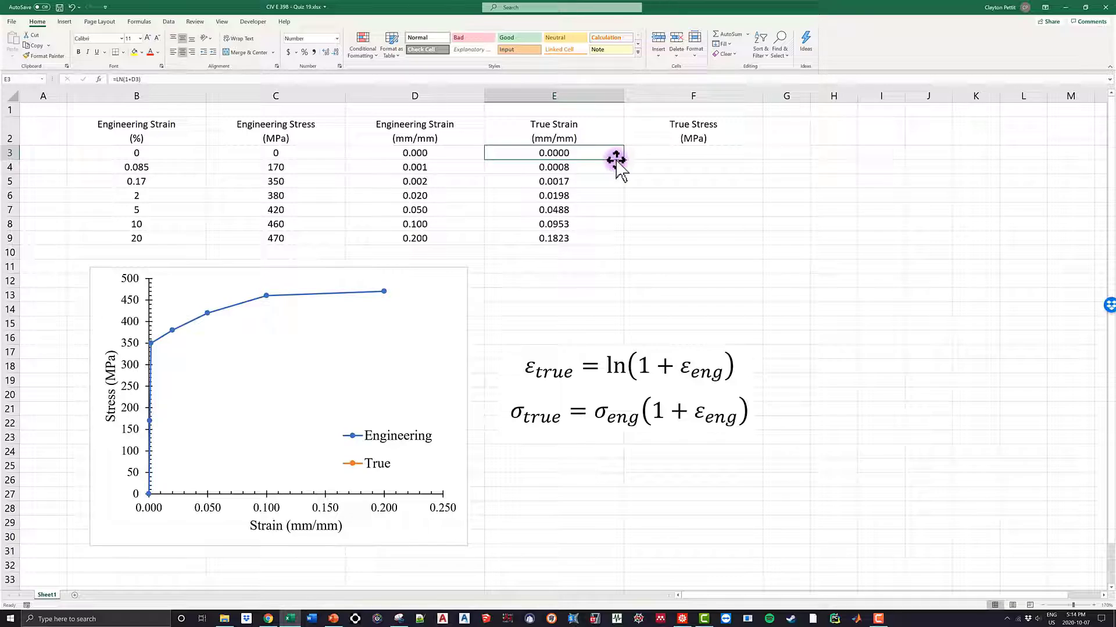
Enter =C3*(1+D3) in F3 and fill it through F9, giving true stress 0.0–564.0.
{"action": "left_click", "coordinate": [652, 162]}
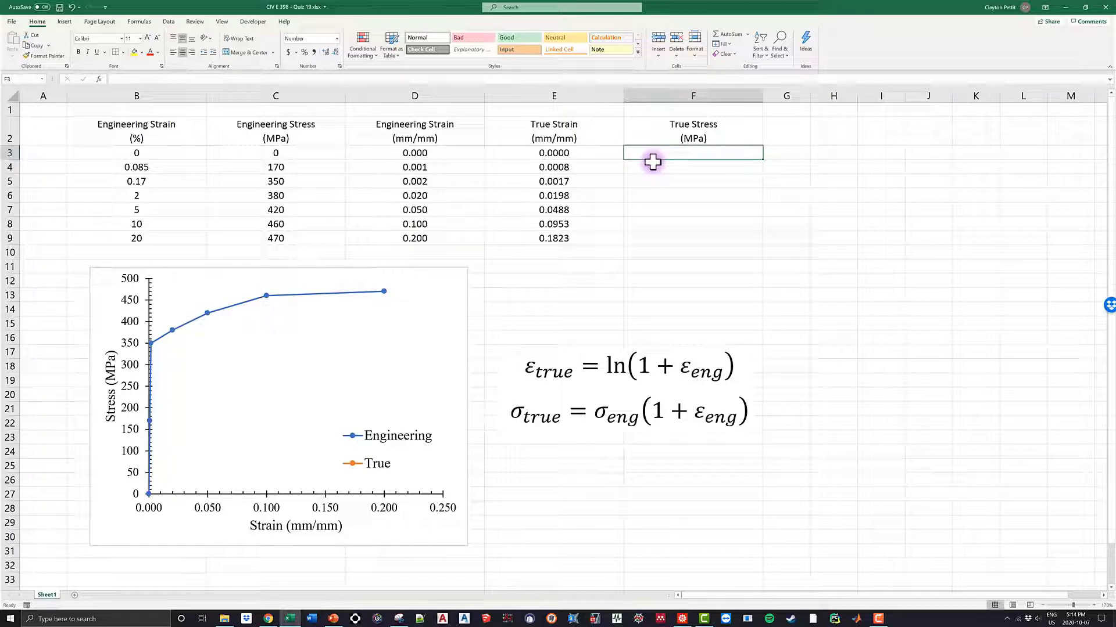
{"action": "type", "text": "="}
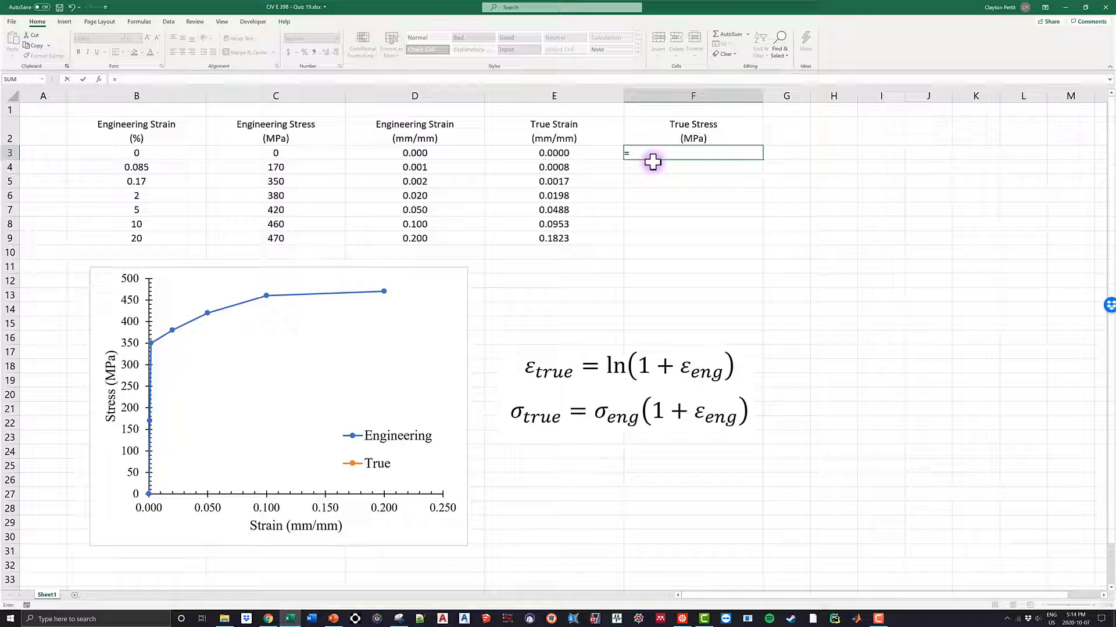
{"action": "left_click", "coordinate": [291, 153]}
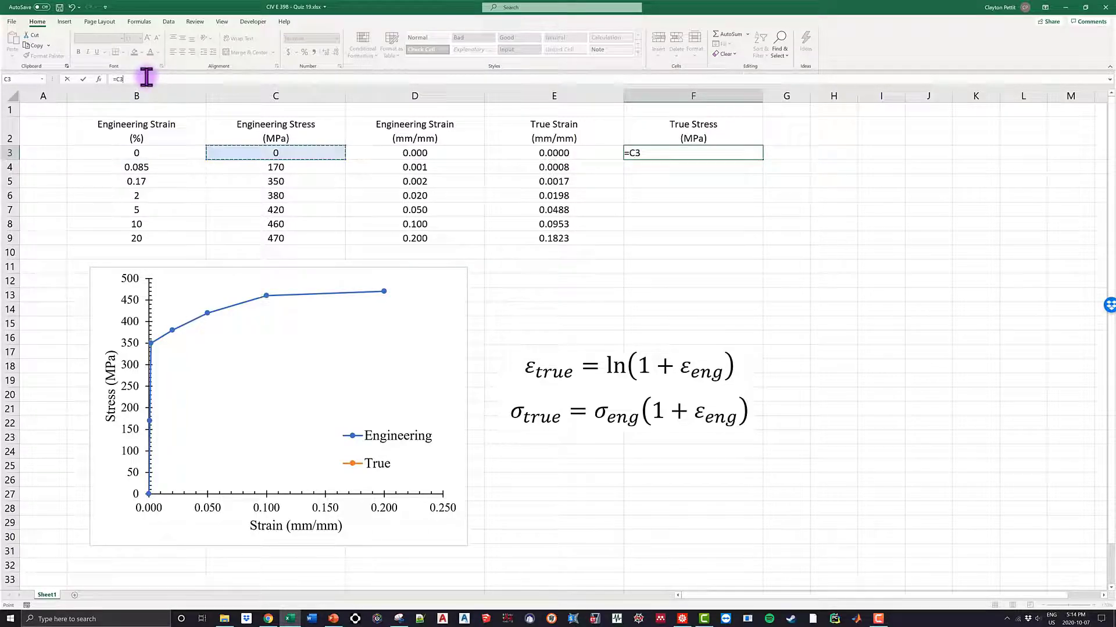
{"action": "type", "text": "*()"}
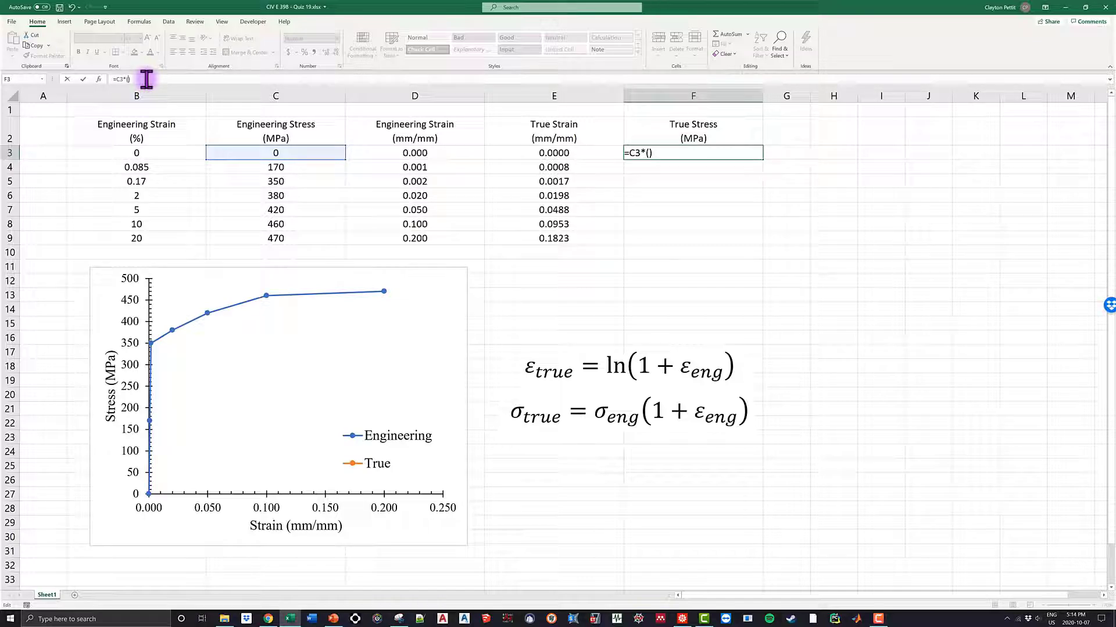
{"action": "type", "text": "1+"}
{"action": "left_click", "coordinate": [433, 154]}
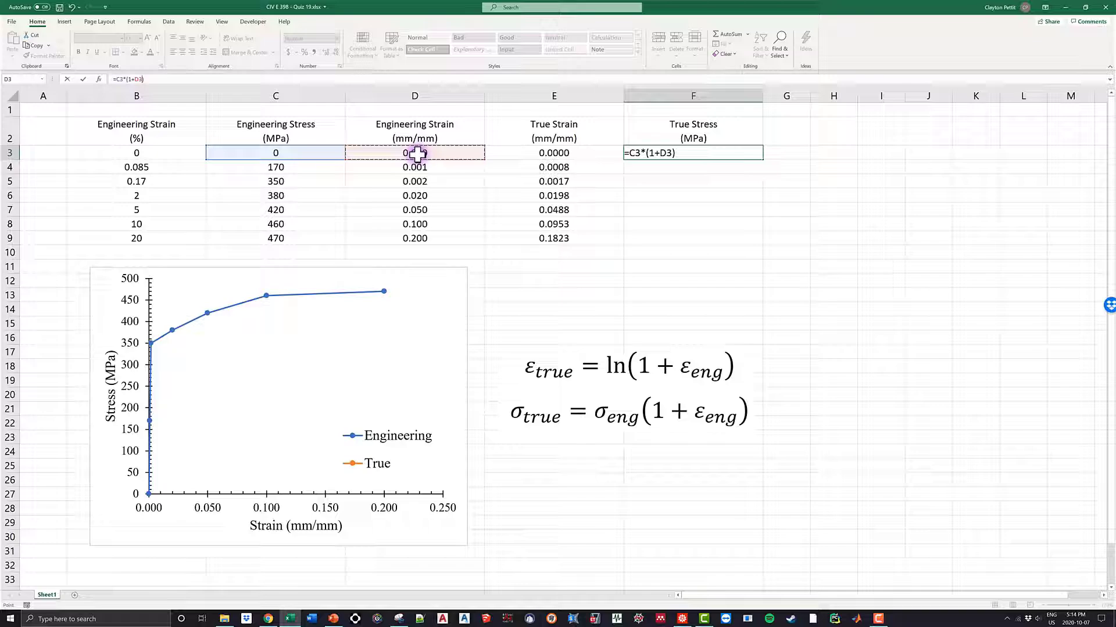
{"action": "key", "text": "Return"}
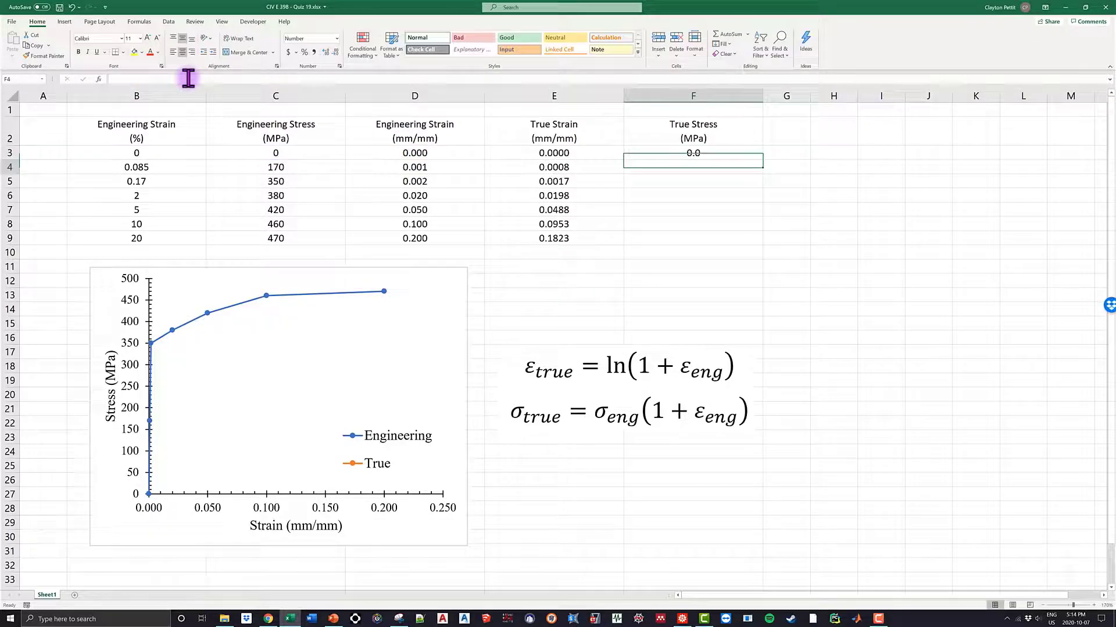
{"action": "left_click", "coordinate": [712, 154]}
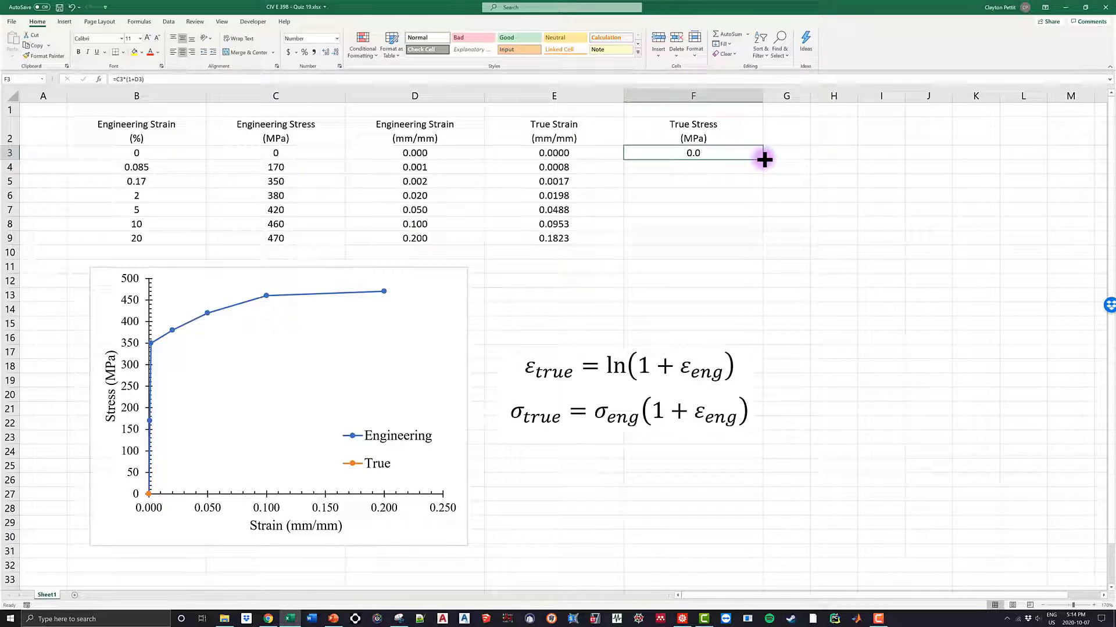
{"action": "left_click_drag", "start_coordinate": [762, 160], "coordinate": [750, 243]}
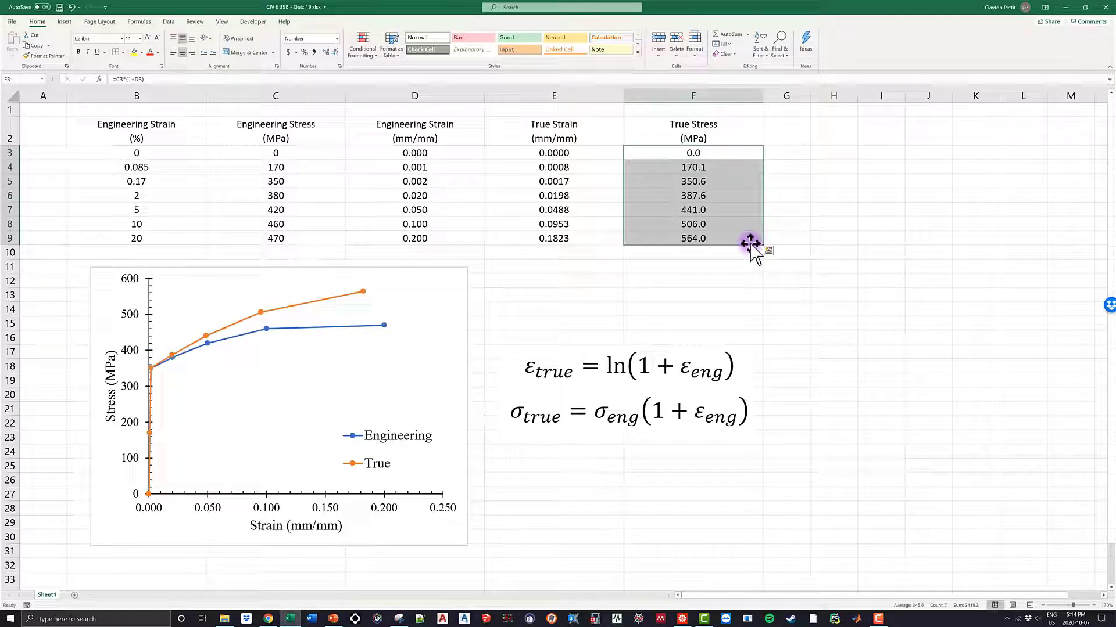
Give the true strain and true stress cells E3:F9 a yellow fill.
{"action": "left_click", "coordinate": [789, 204]}
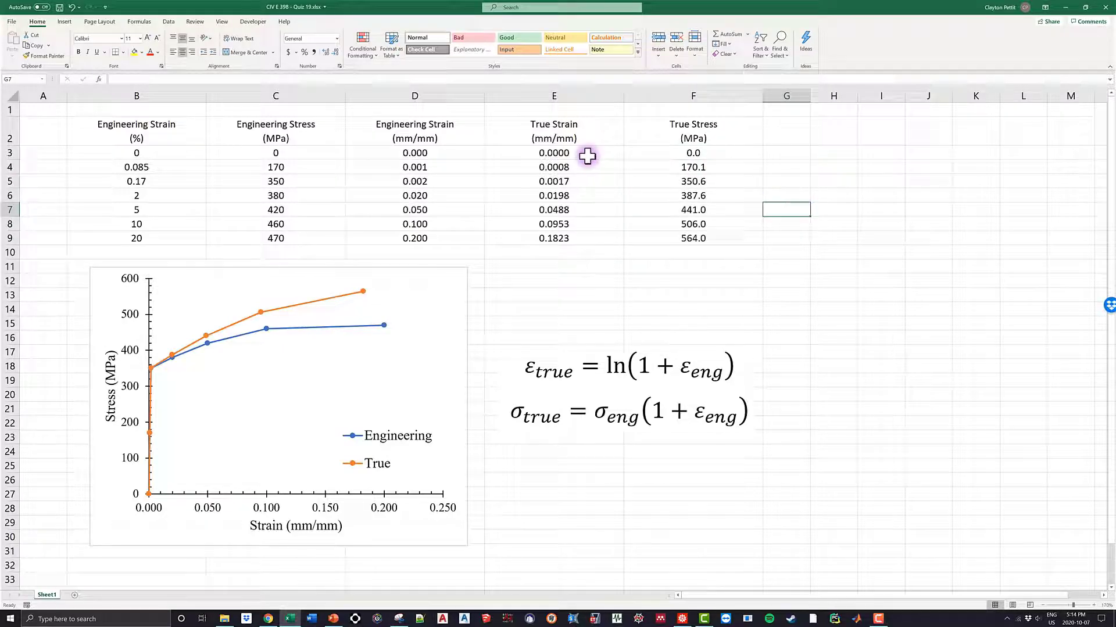
{"action": "left_click_drag", "start_coordinate": [553, 153], "coordinate": [685, 238]}
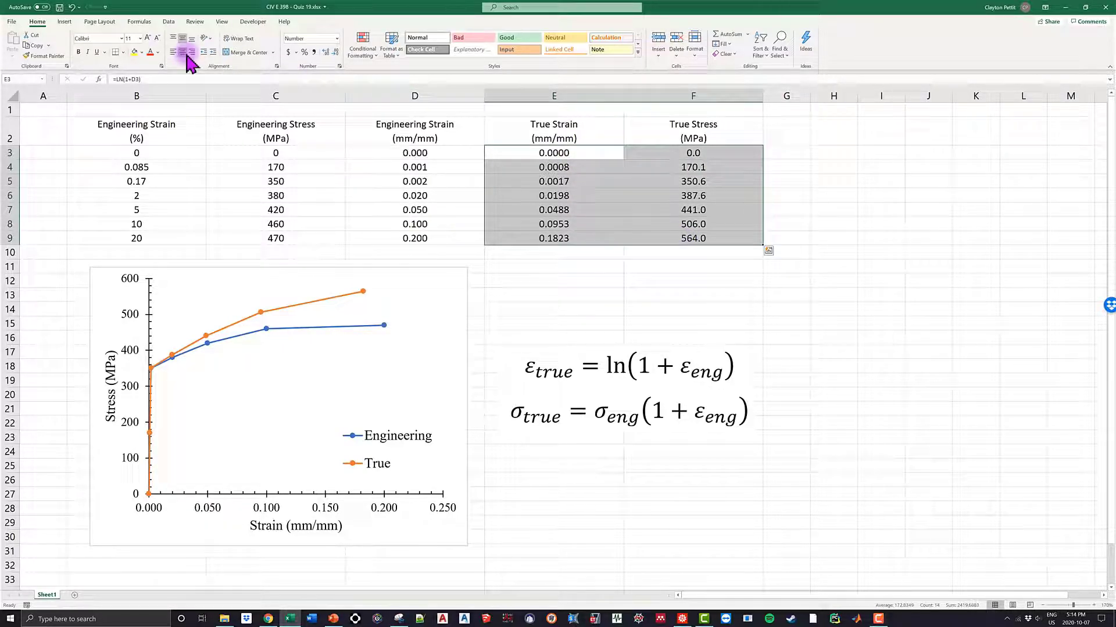
{"action": "left_click", "coordinate": [134, 51]}
{"action": "left_click", "coordinate": [814, 152]}
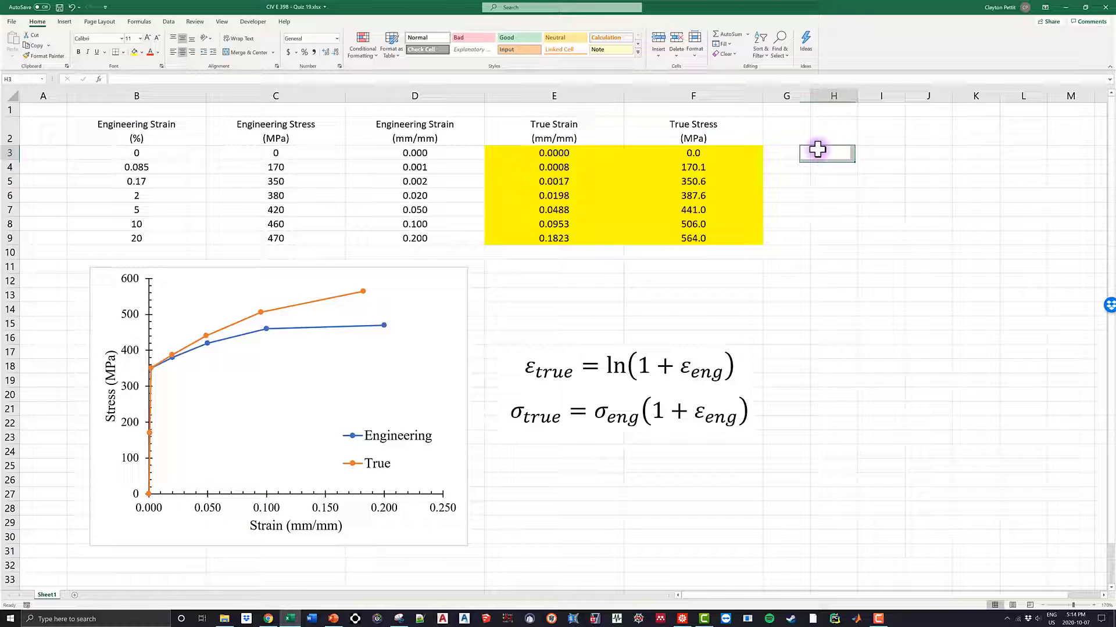